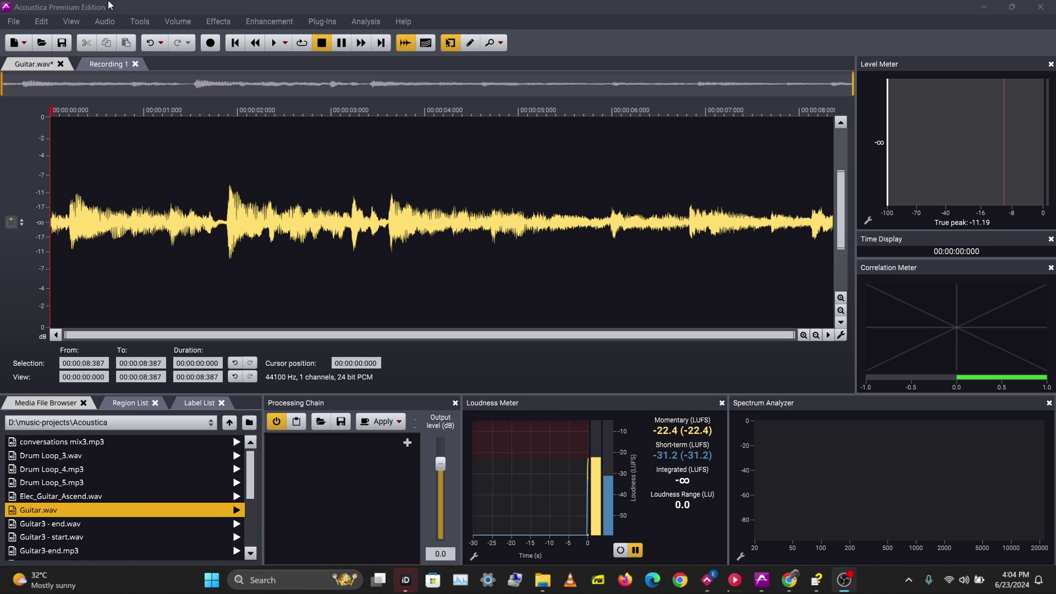
Switch Guitar.wav between waveform and spectrogram views, ending on the spectrogram
click(425, 44)
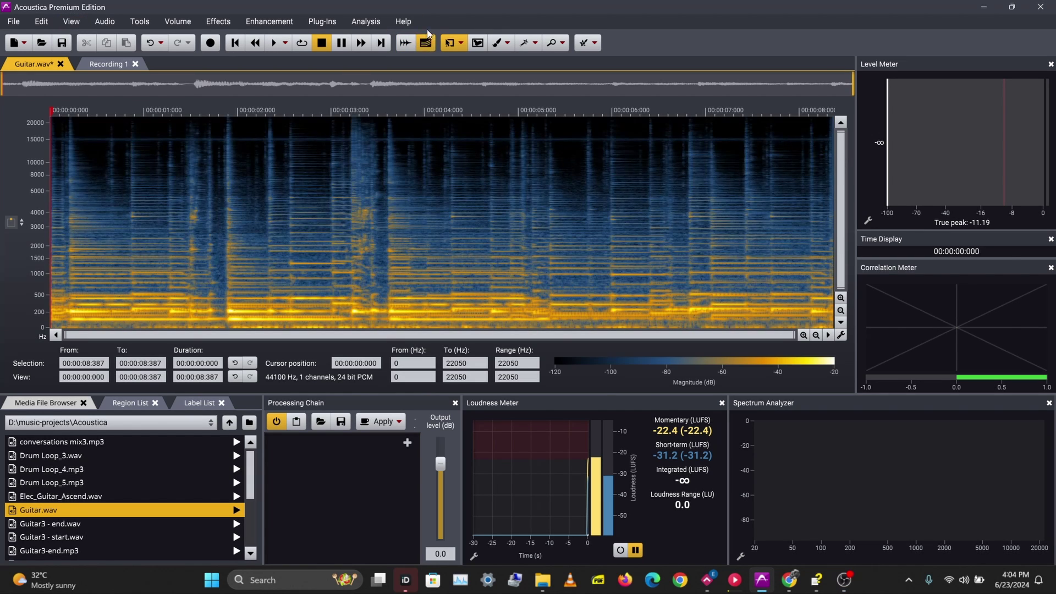
click(407, 44)
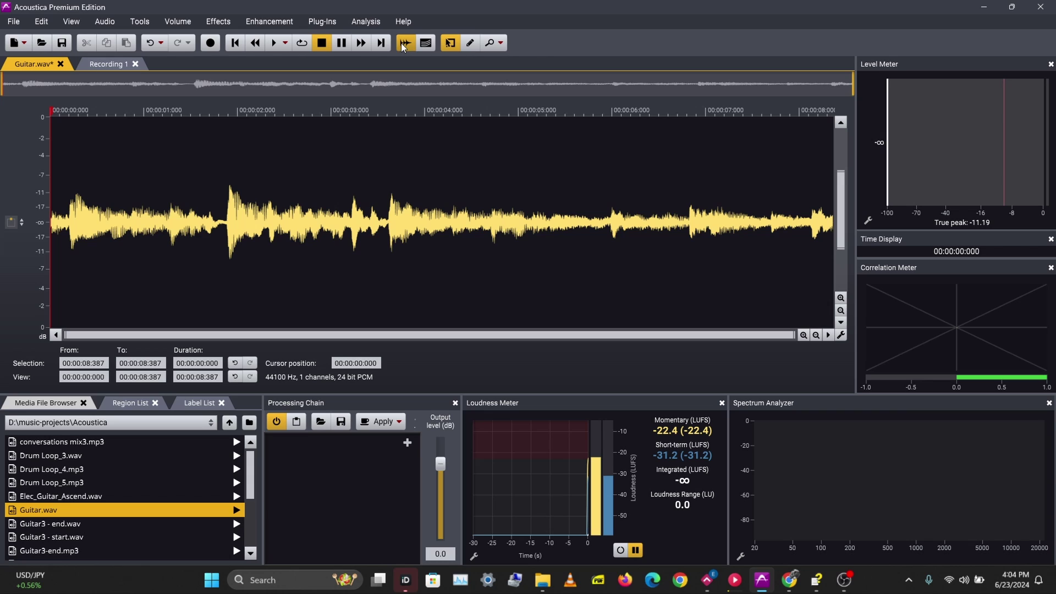
click(425, 44)
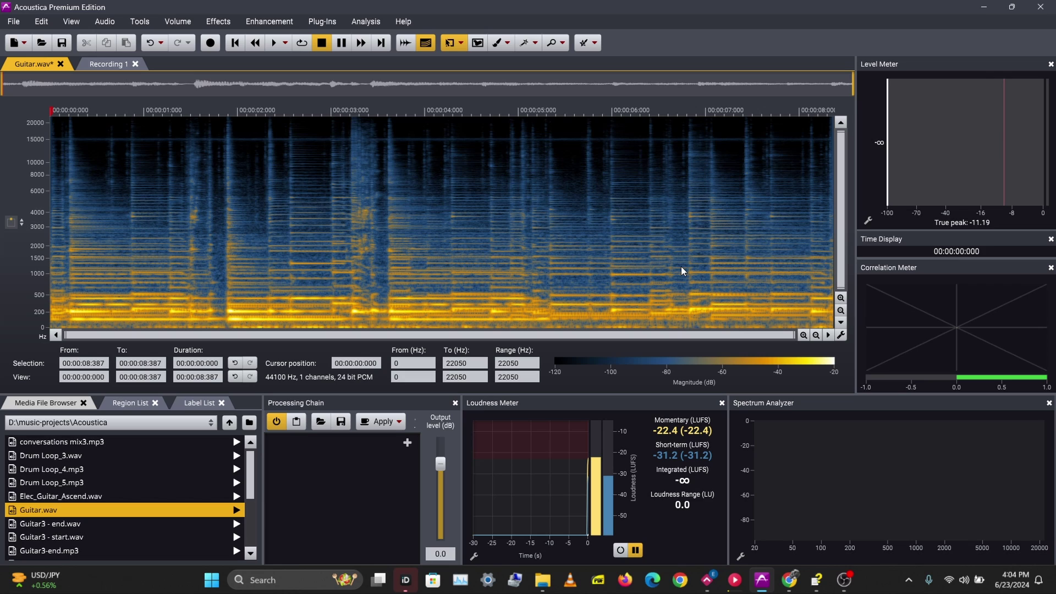
Use Time Range selection to select 2.926–4.422 s, then clear it and set the position near 3.8 s
click(462, 42)
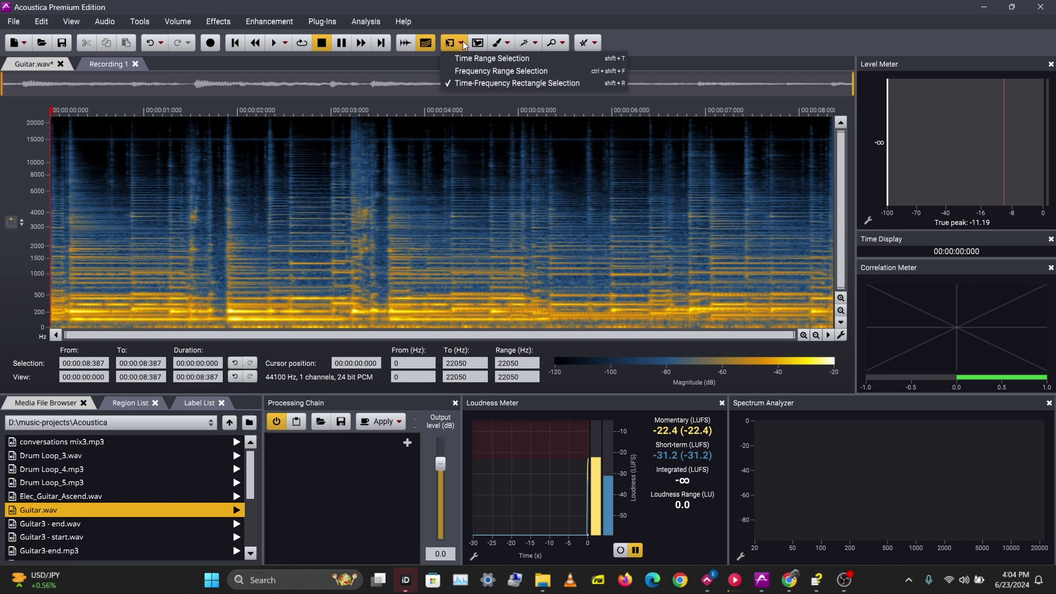
click(464, 59)
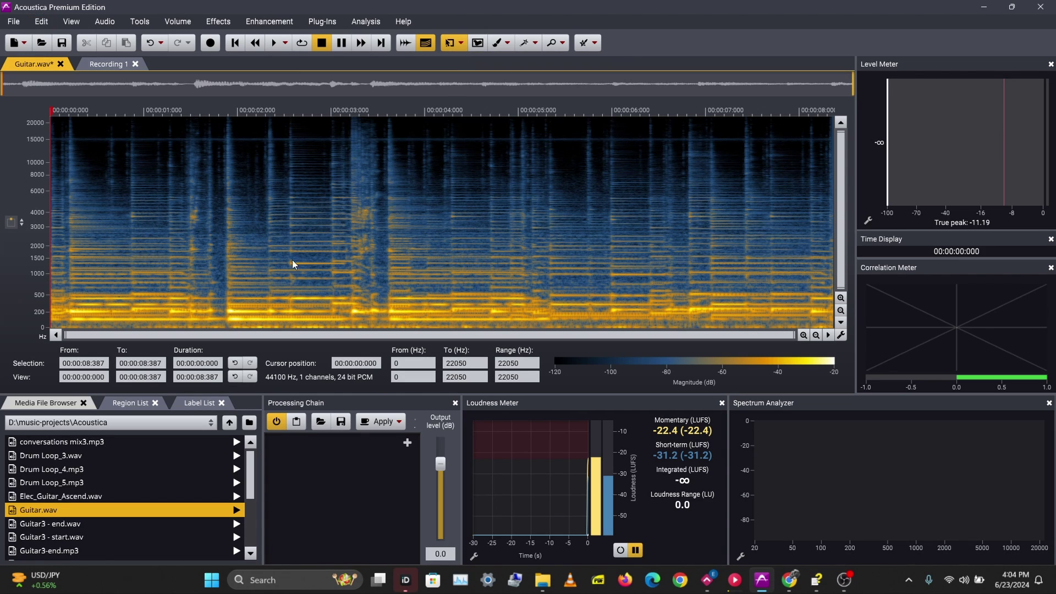
drag(325, 253, 463, 221)
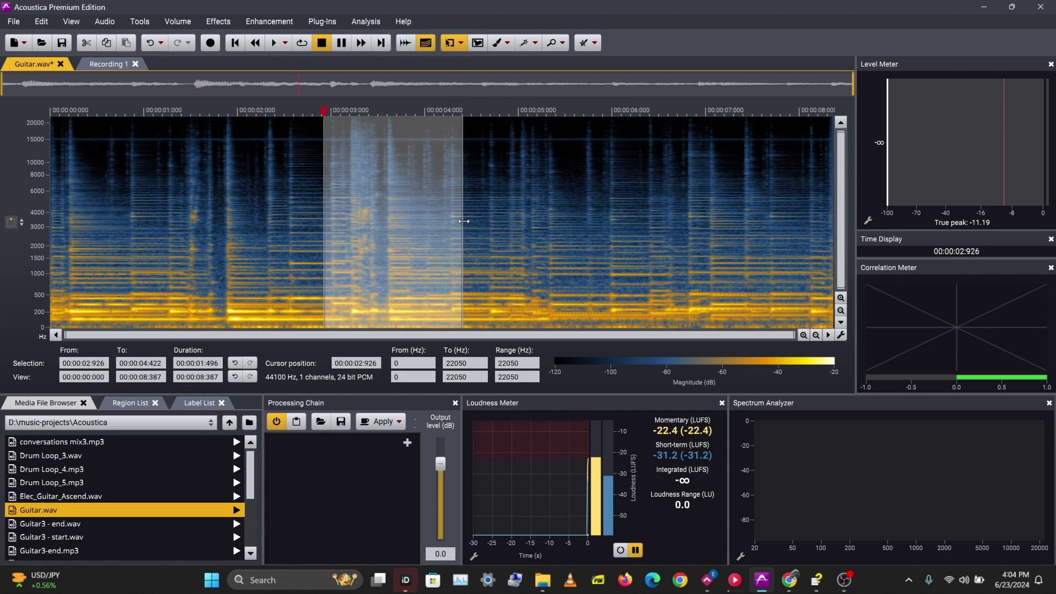
click(393, 102)
click(406, 119)
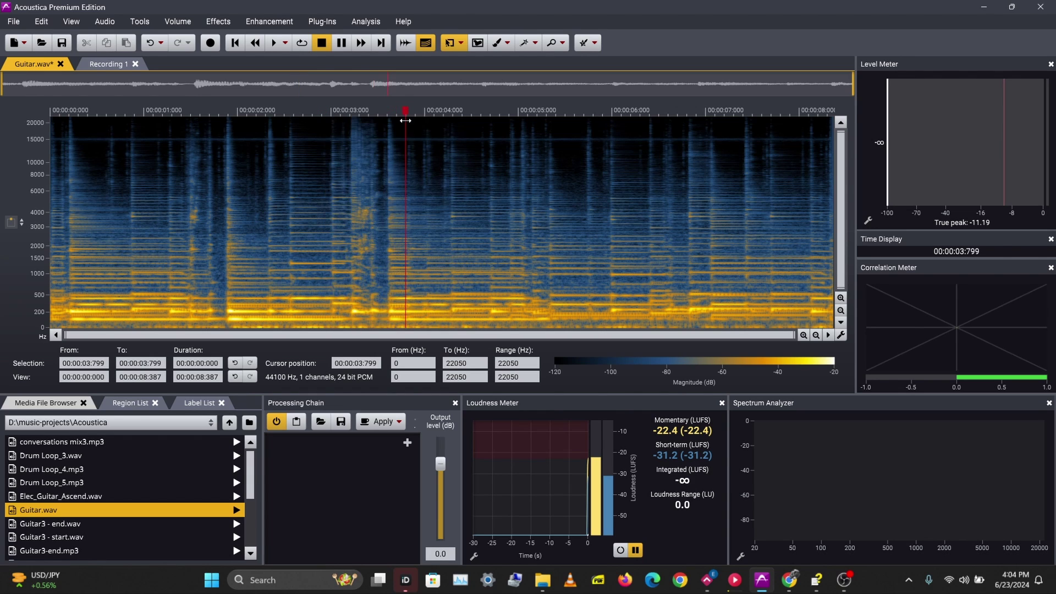
Use Frequency Range selection to select about 1.3–2.5 kHz, then select the whole file
click(458, 42)
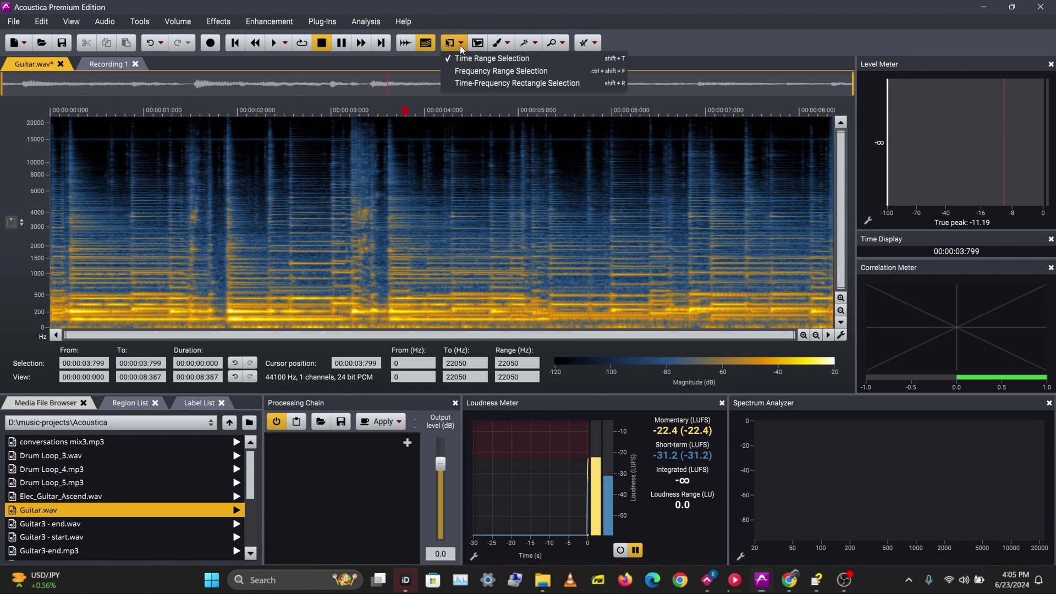
click(471, 71)
drag(304, 235, 508, 265)
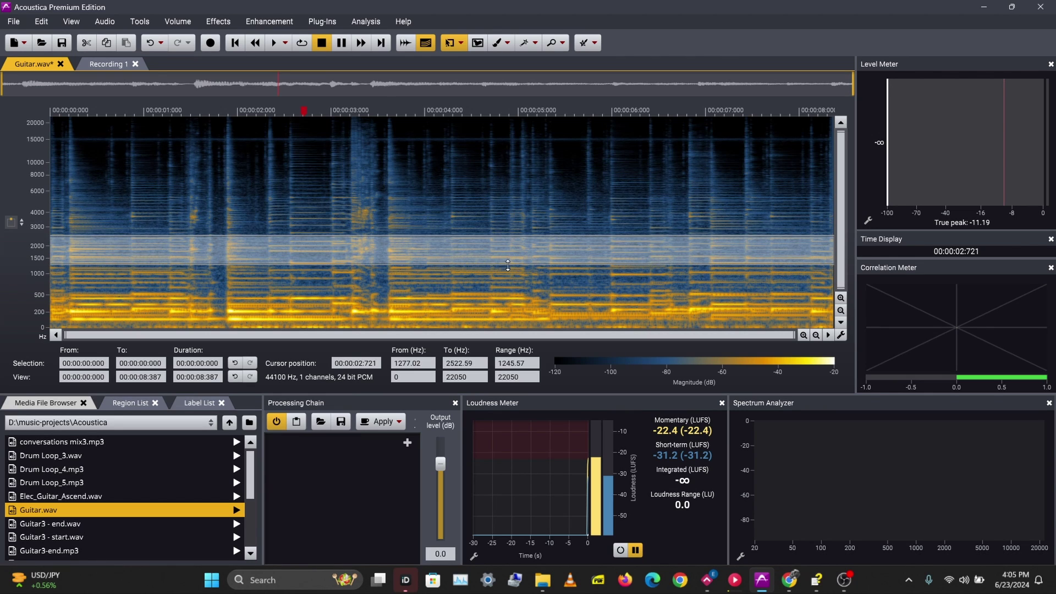
double_click(424, 139)
Set the selection mode to Time-Frequency Rectangle Selection
click(461, 42)
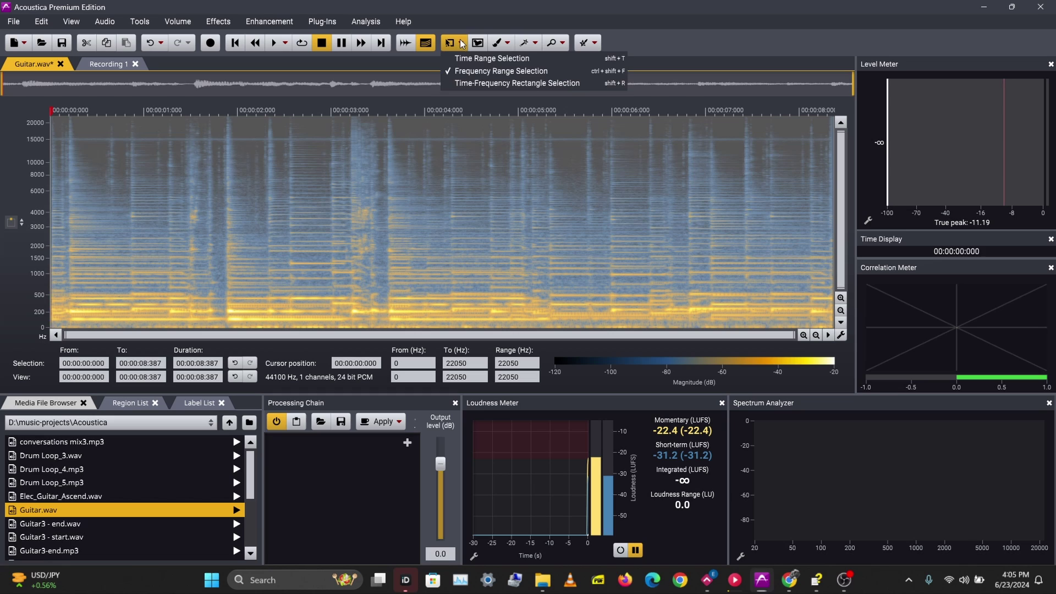
click(467, 85)
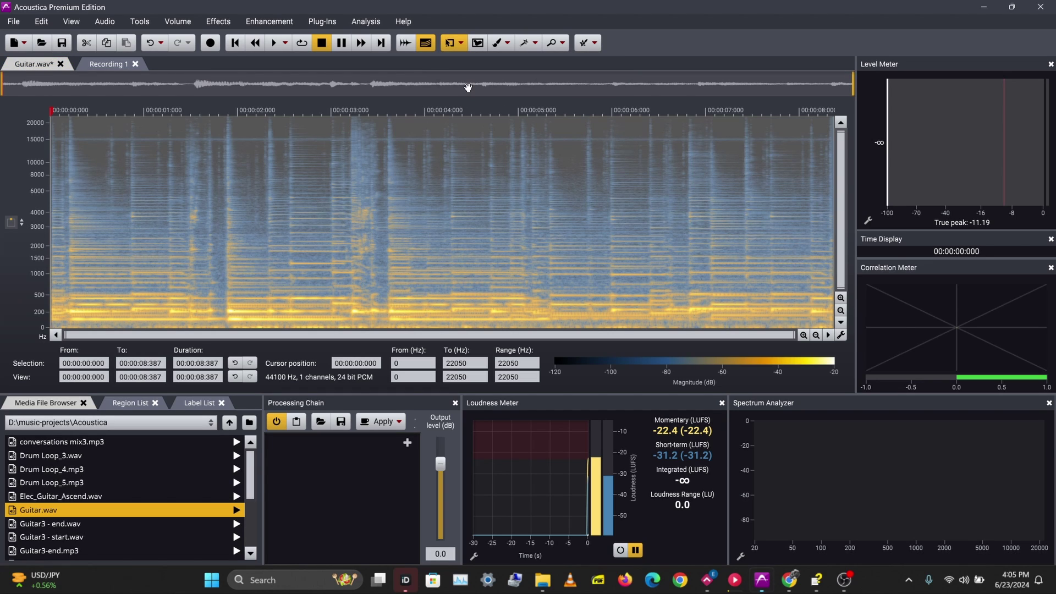
click(461, 42)
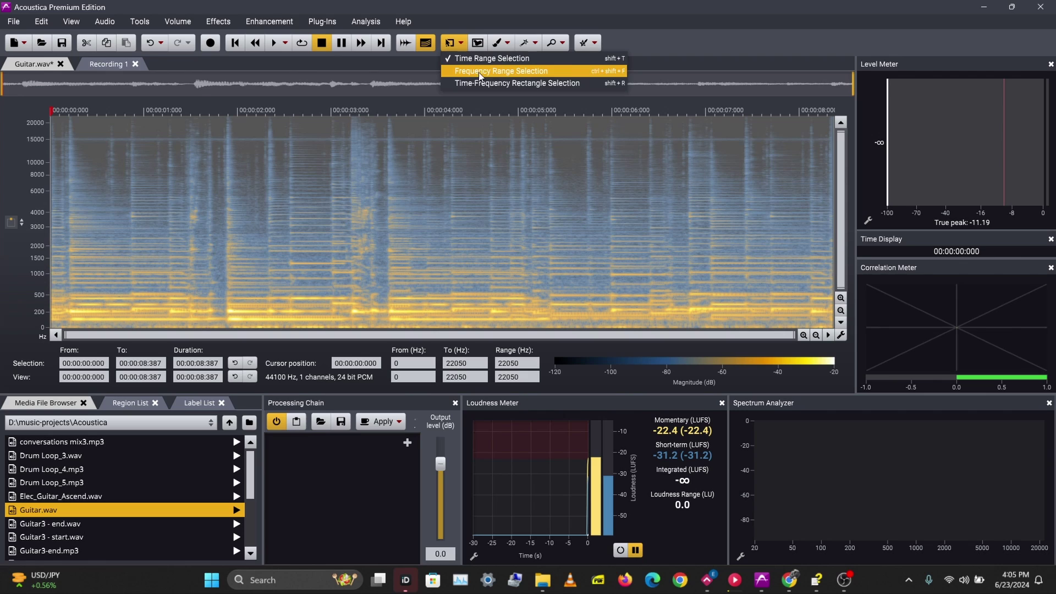
click(490, 82)
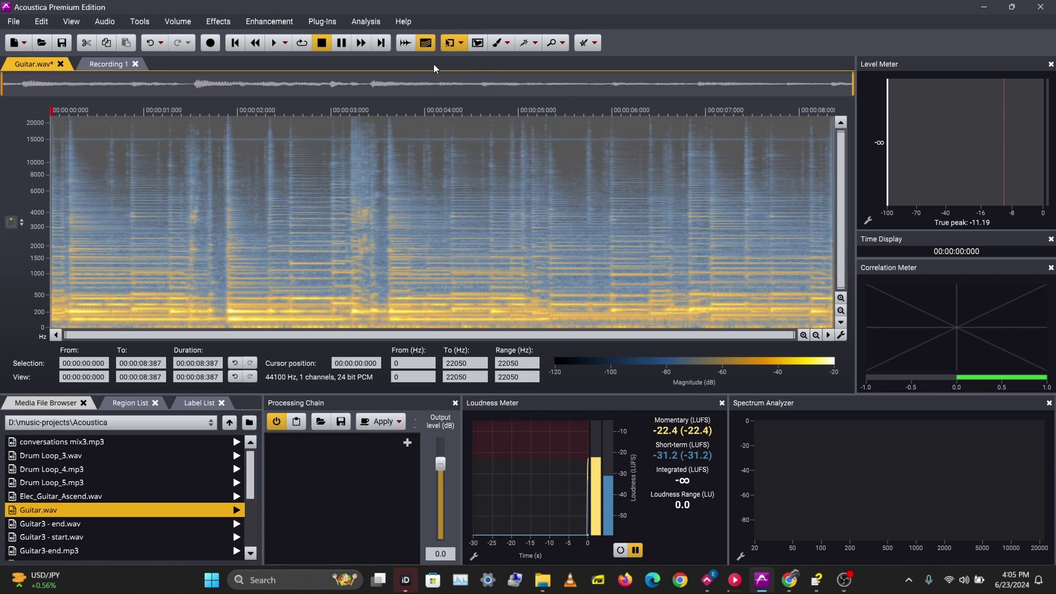
Return to waveform view and play Guitar.wav twice, stopping each time
click(405, 42)
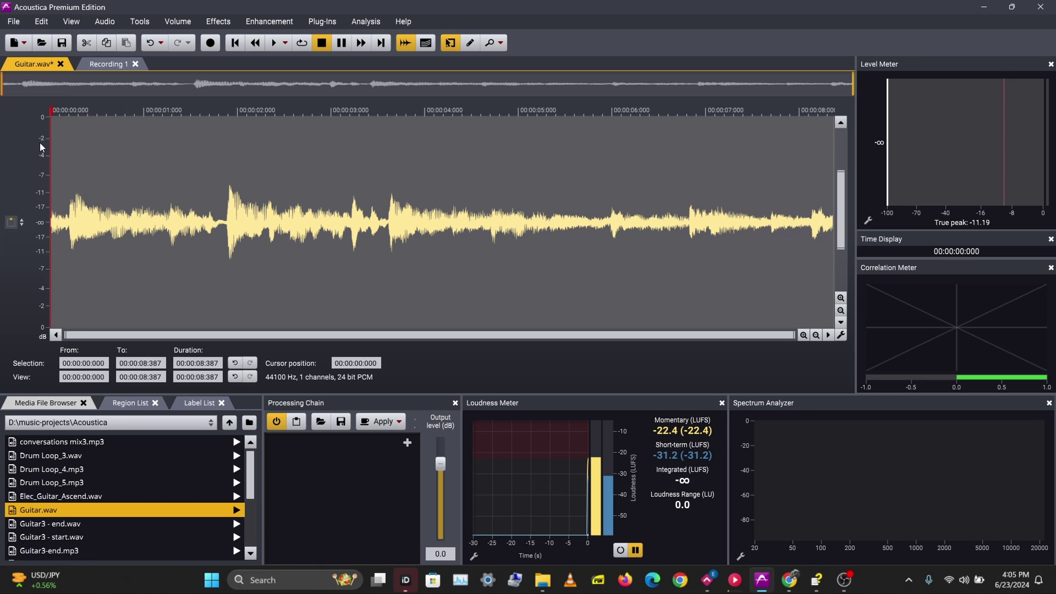
key(space)
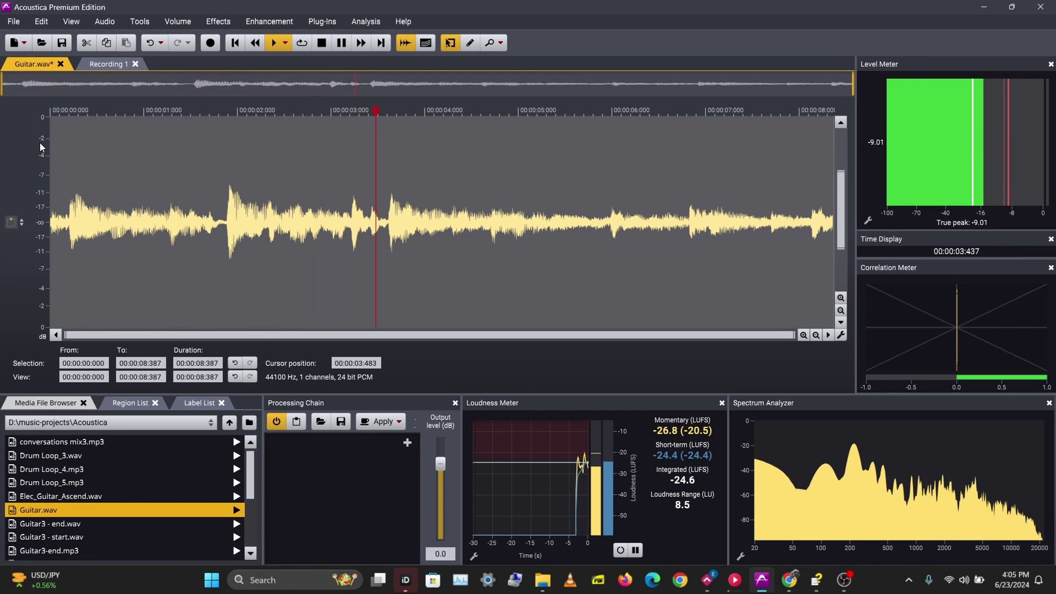
key(space)
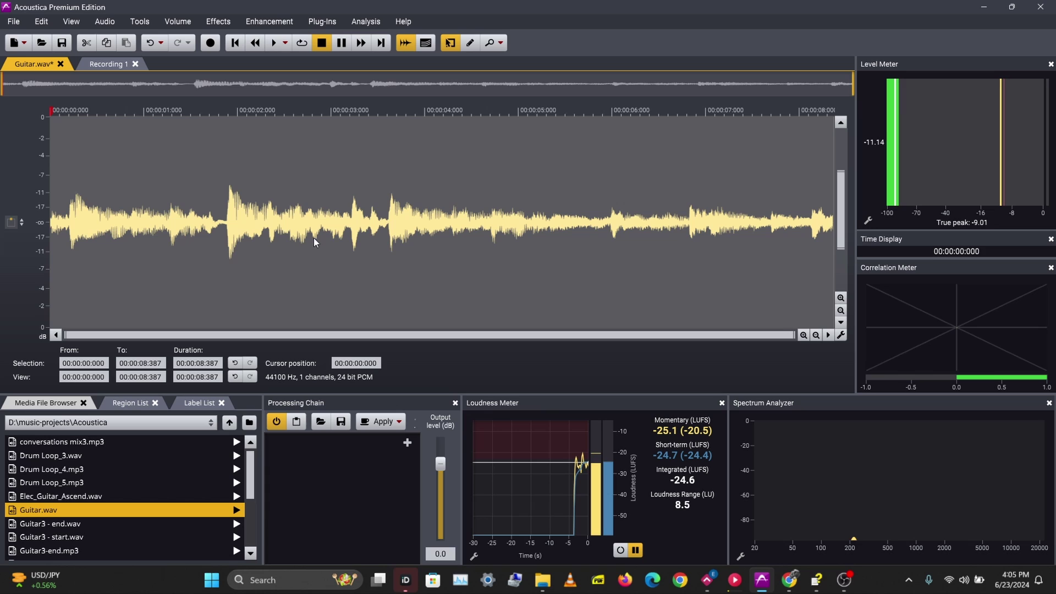
key(space)
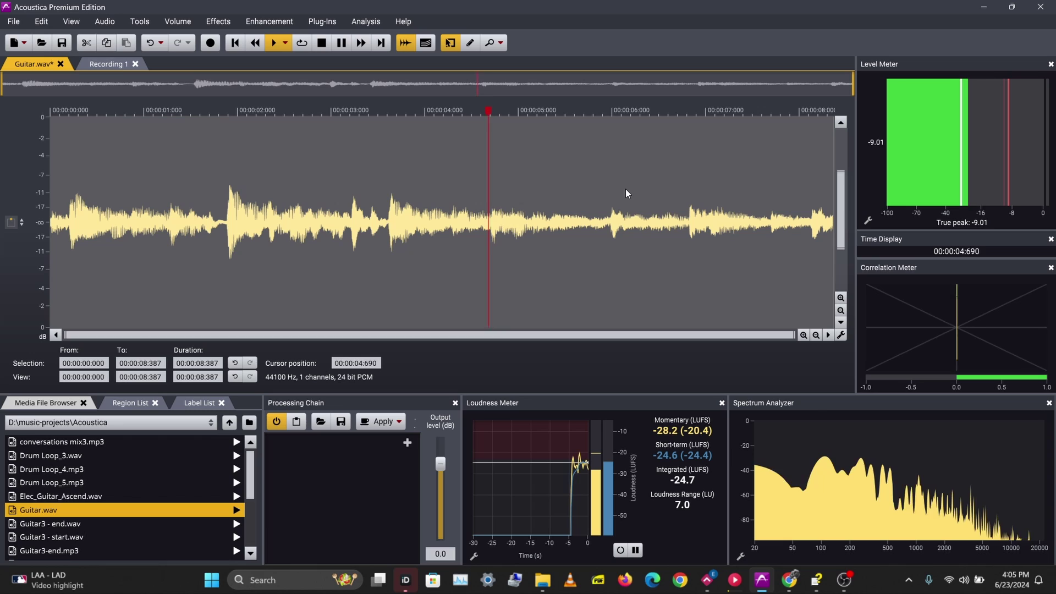
key(space)
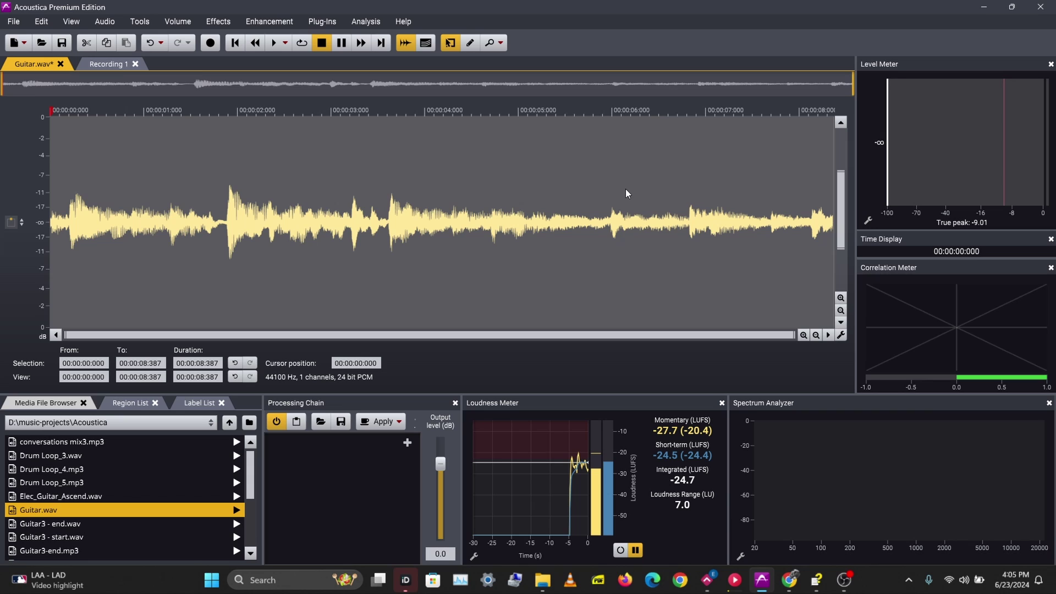
Show the spectrogram, keep rectangle time-frequency selection, and audition the recording once
click(427, 43)
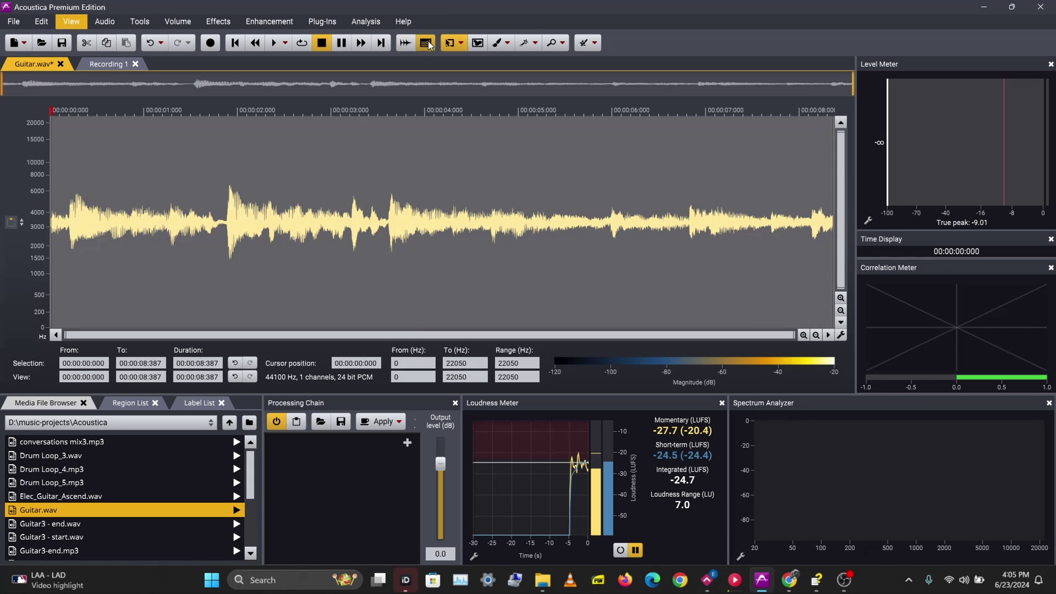
click(461, 43)
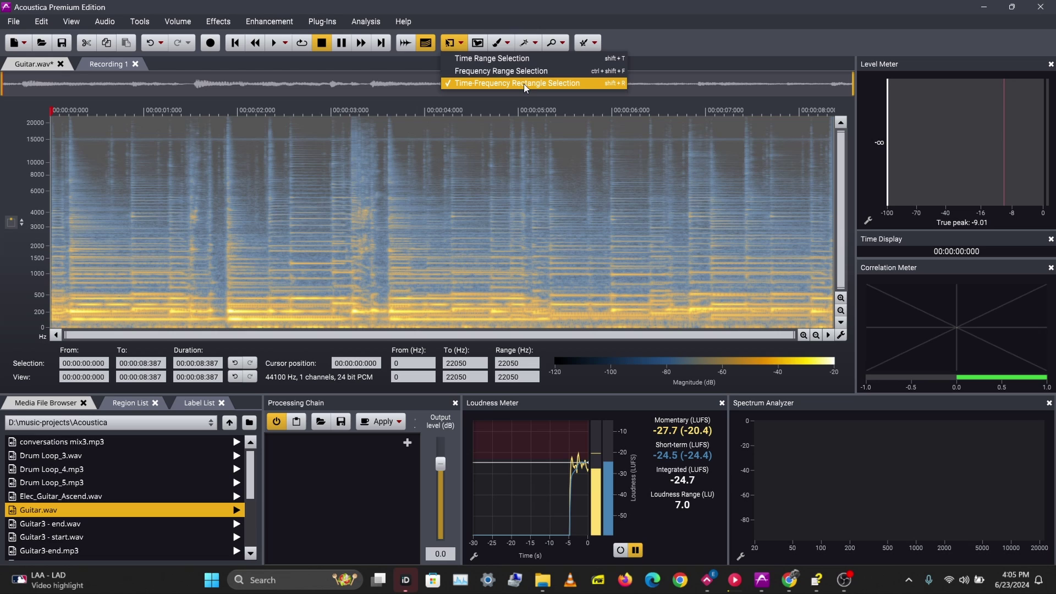
click(604, 5)
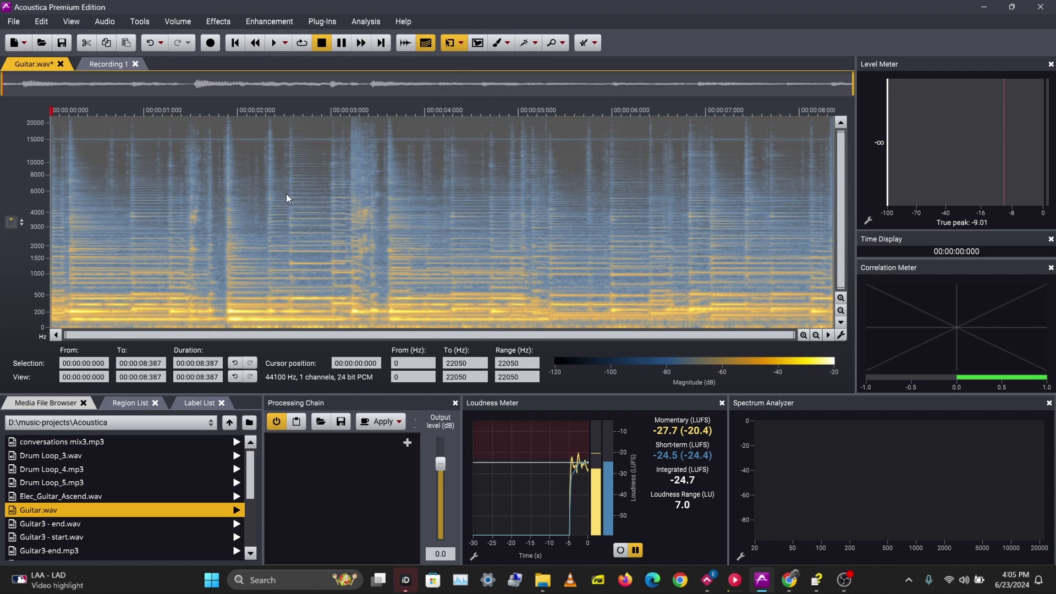
key(space)
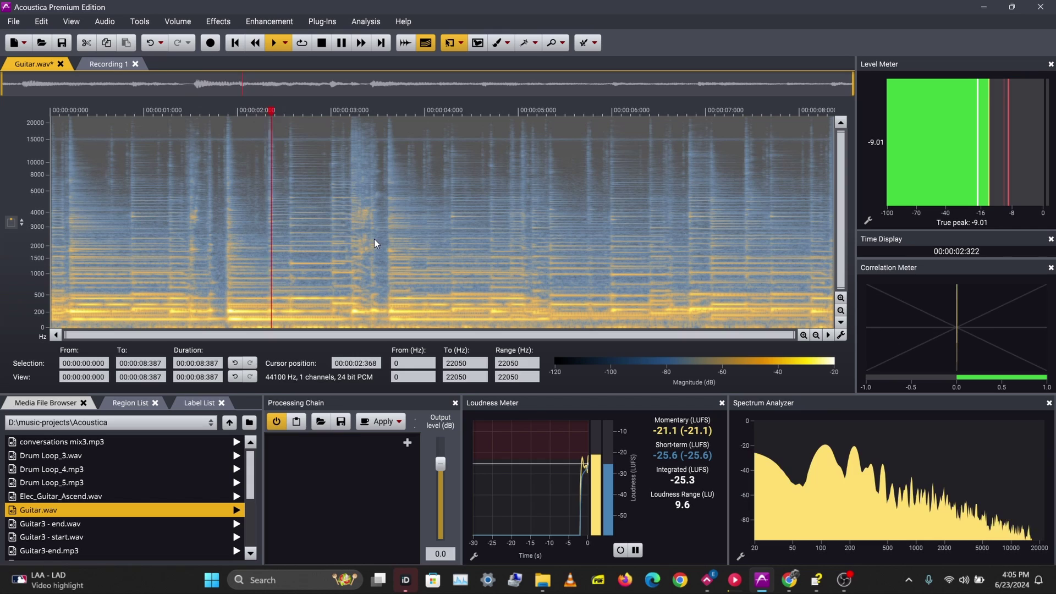
key(space)
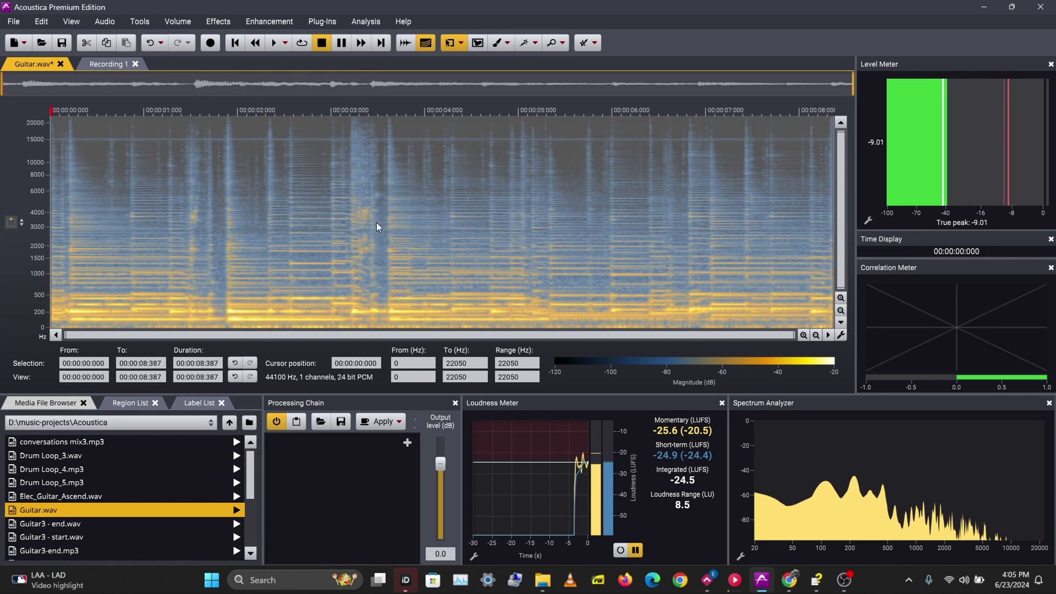
Box the slide noise around 3.1–3.7 s, then move the box to 320–3372 Hz, auditioning each
drag(342, 193, 400, 280)
key(space)
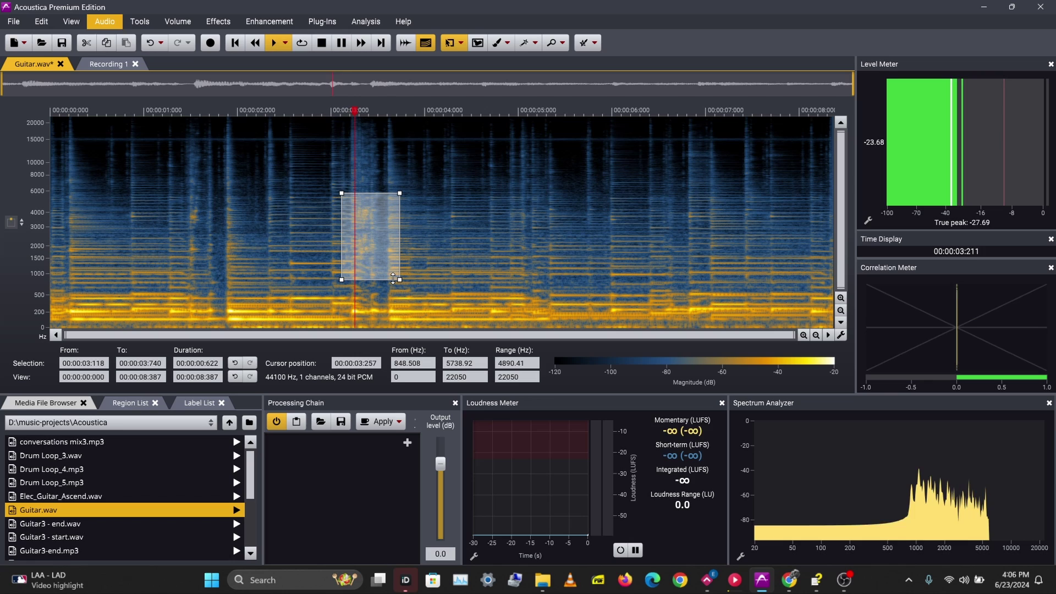
drag(379, 258, 364, 308)
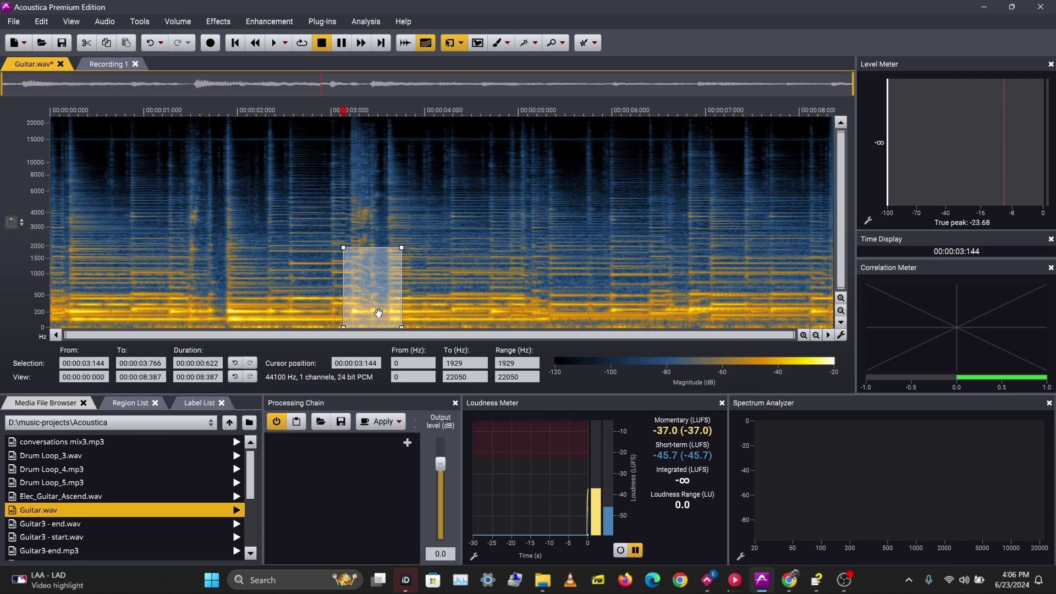
key(space)
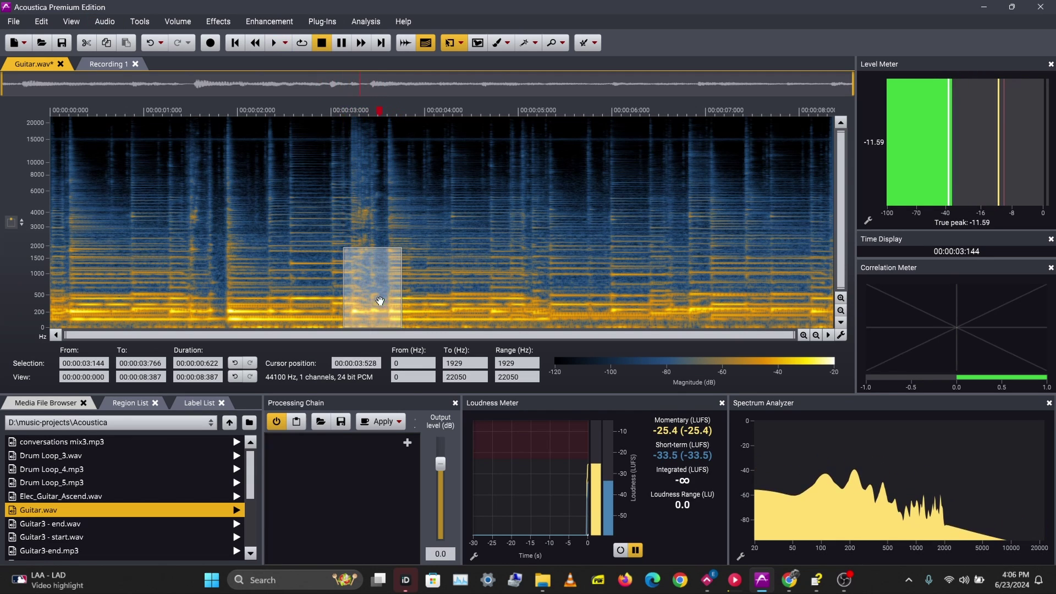
Move the box to 742–4716 Hz, audition it, and adjust its top edge to about 2979 Hz
drag(379, 301, 384, 275)
key(space)
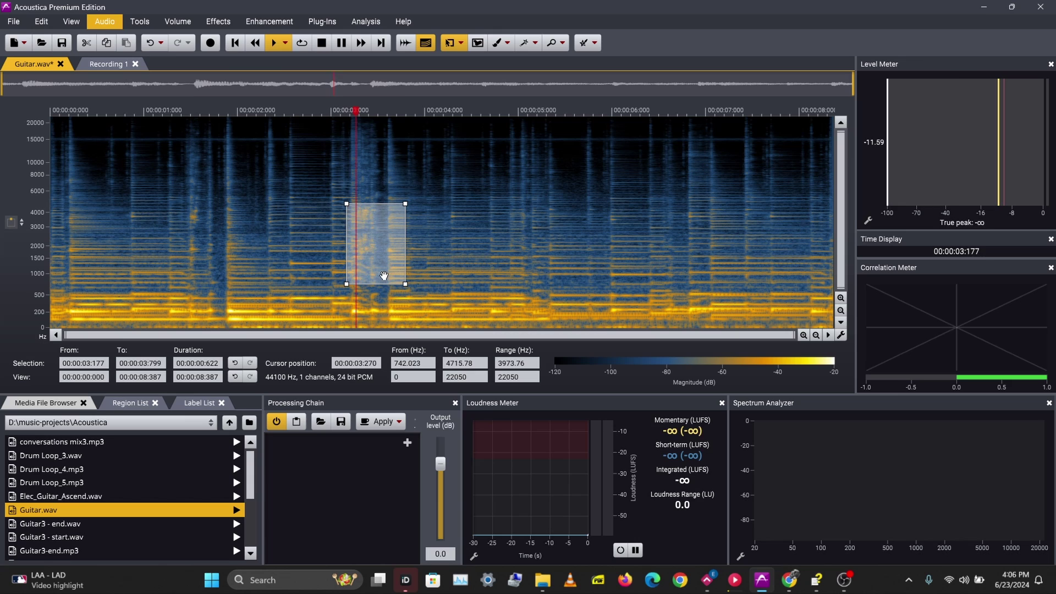
drag(346, 204, 346, 156)
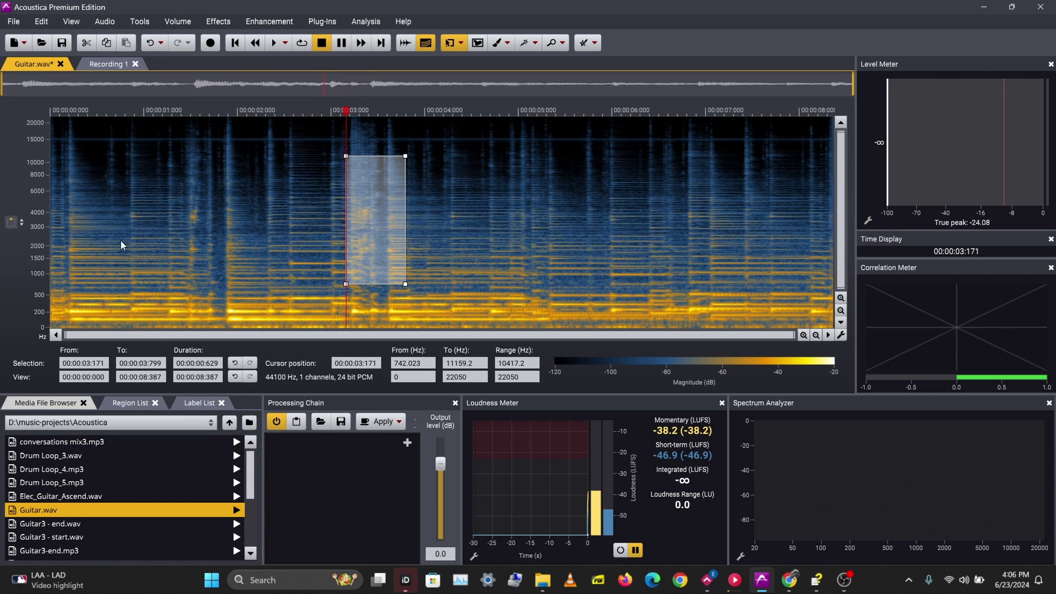
drag(349, 161, 374, 261)
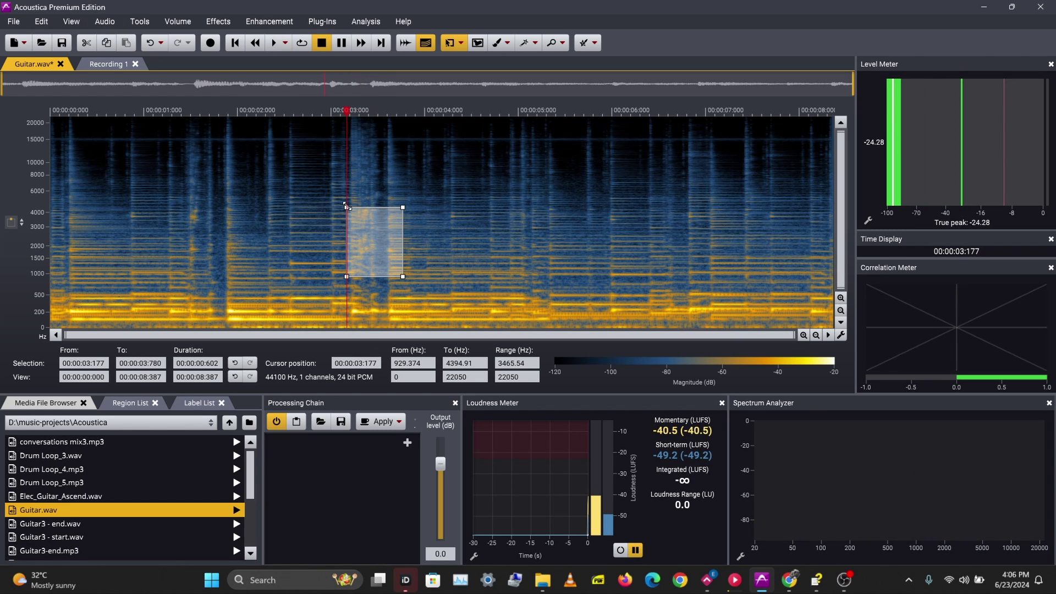
Extend the box up to 11039 Hz and attenuate it with the Retouch Attenuate method
drag(346, 206, 344, 157)
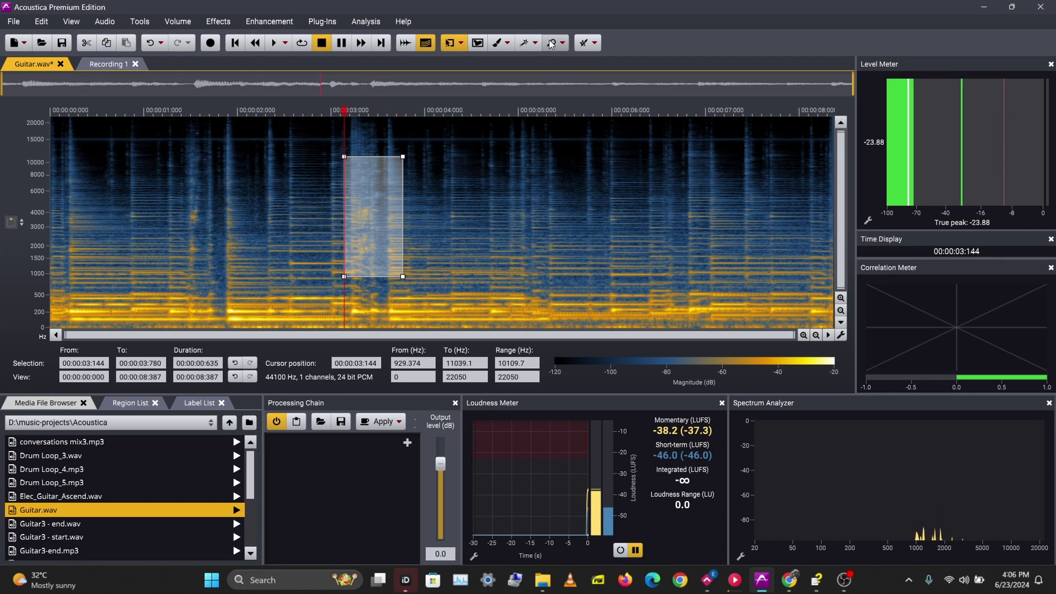
click(597, 44)
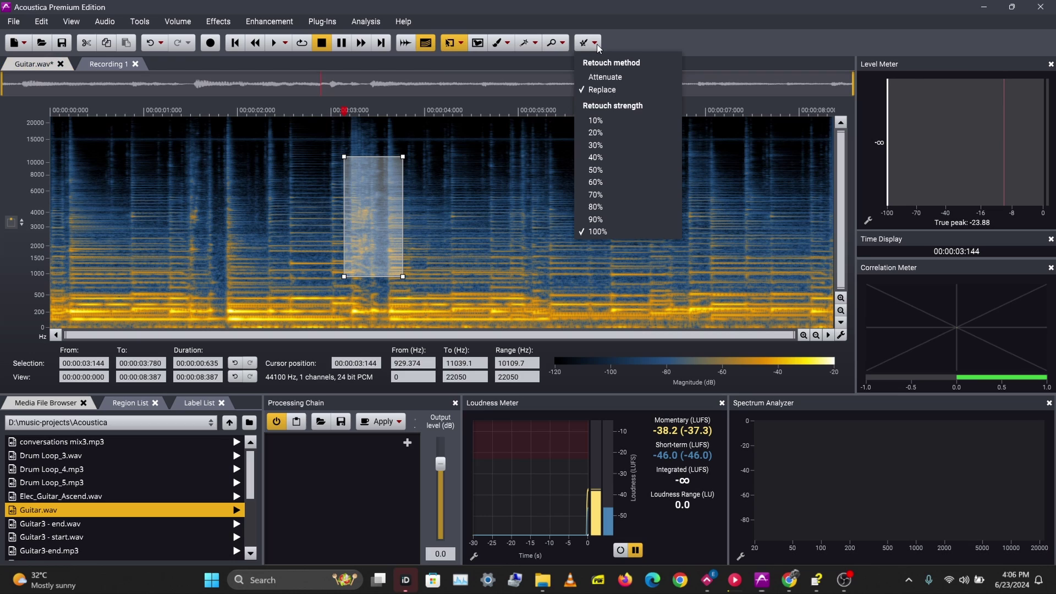
click(604, 83)
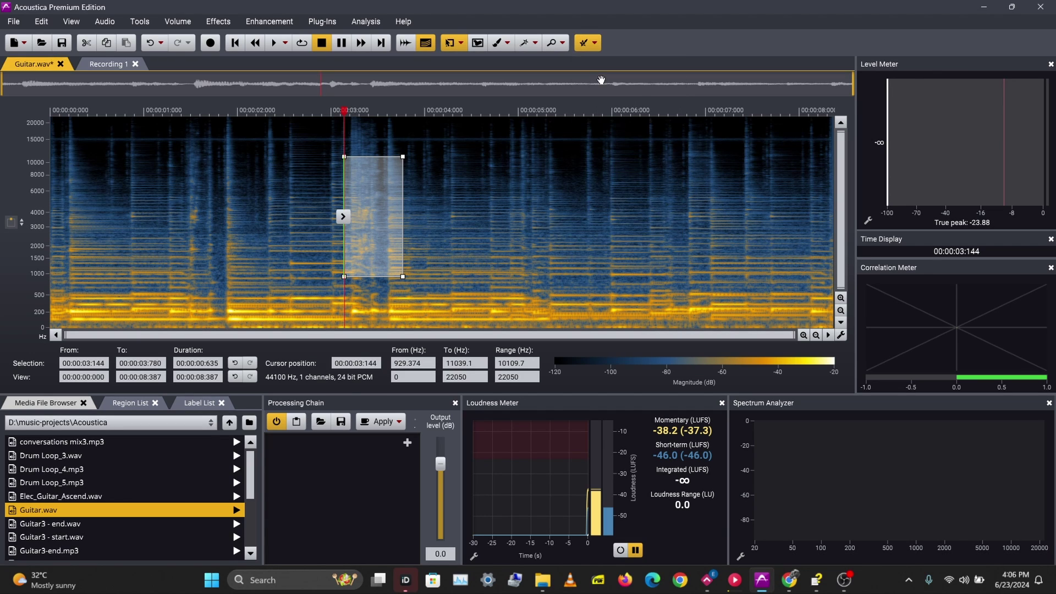
click(345, 223)
Audition the attenuated result, first from 2.509 s and then from the start of the file
click(447, 246)
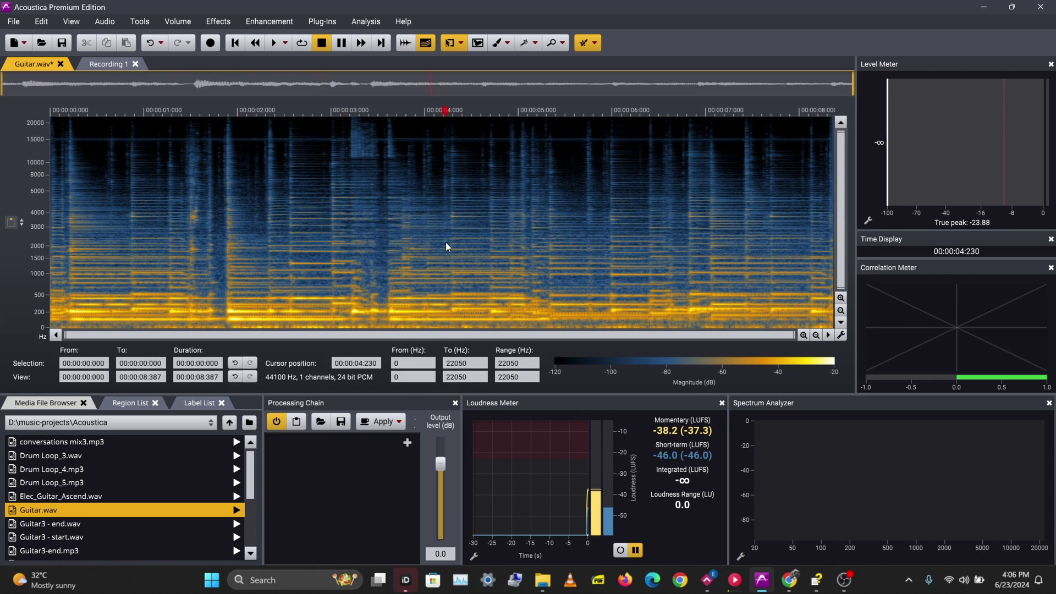
click(285, 112)
key(space)
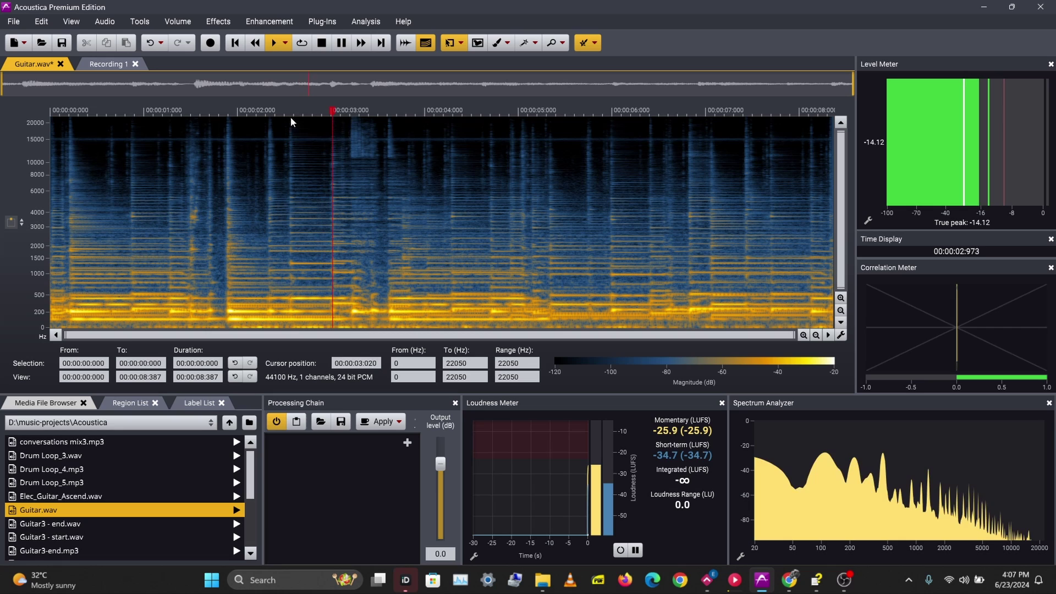
key(space)
key(space)
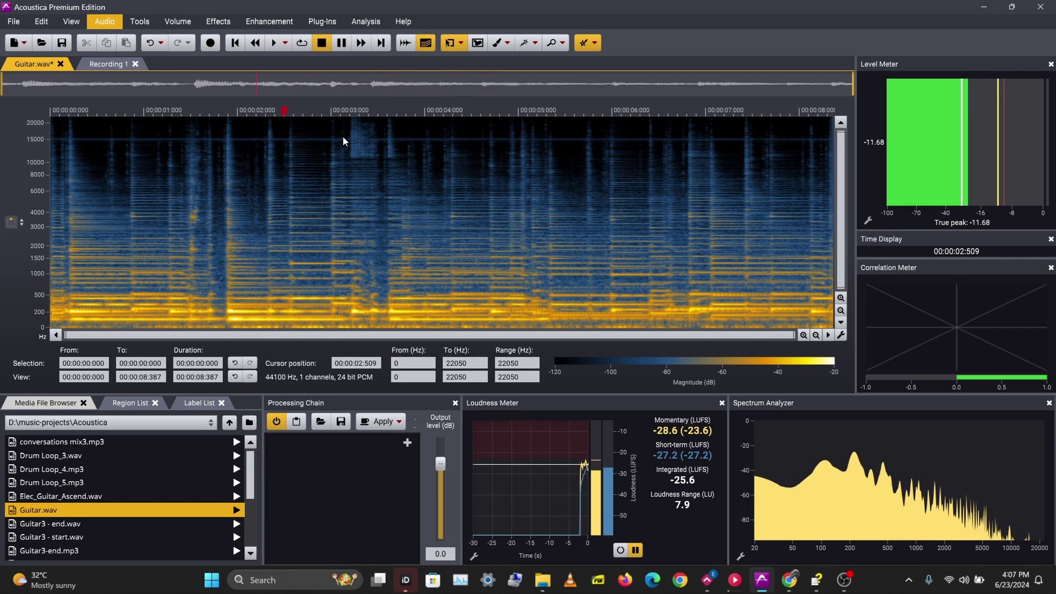
key(space)
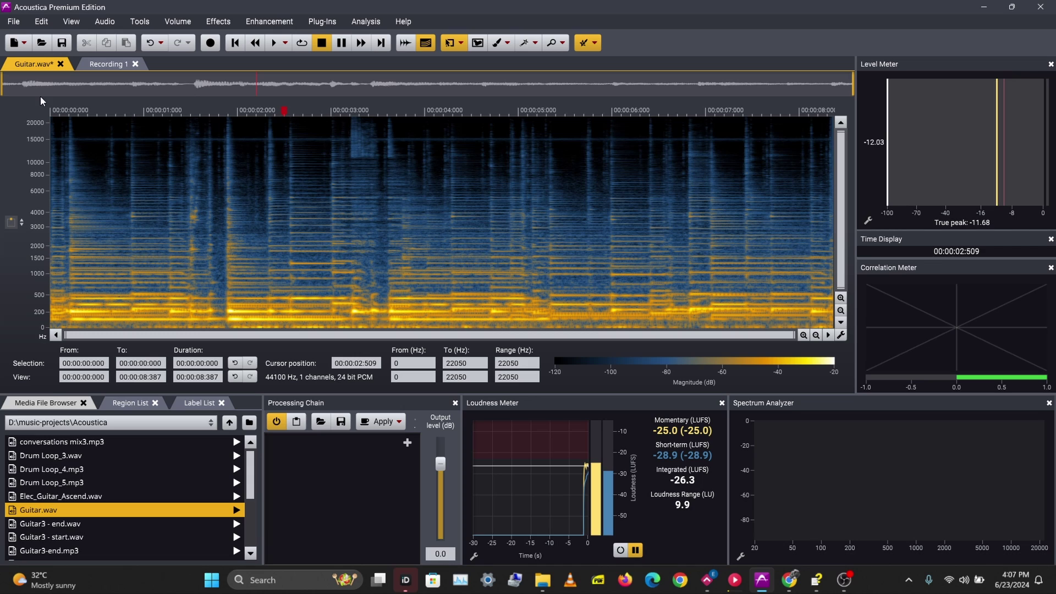
key(Home)
key(space)
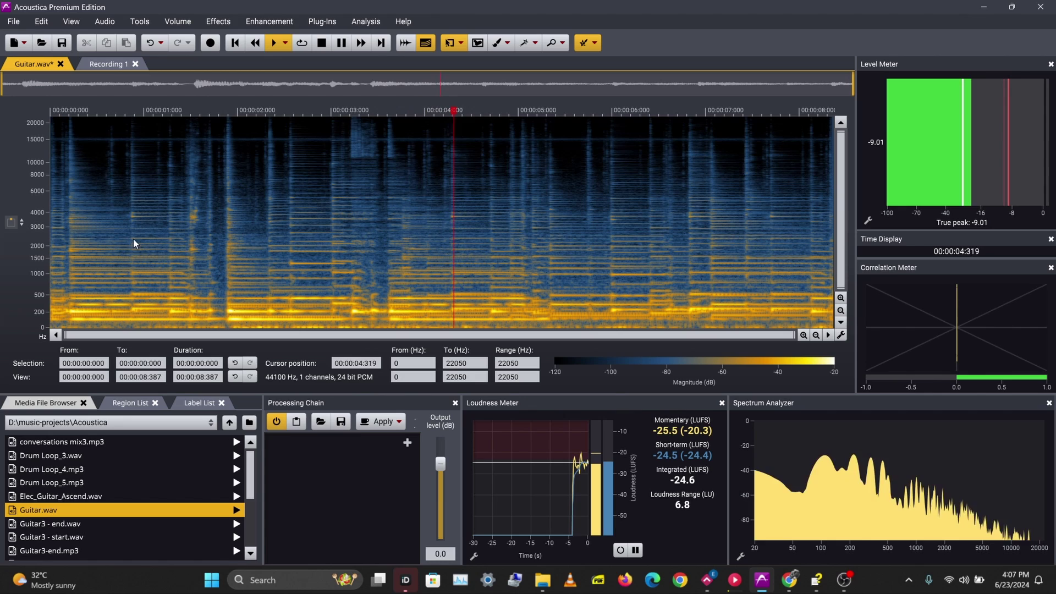
key(space)
key(space)
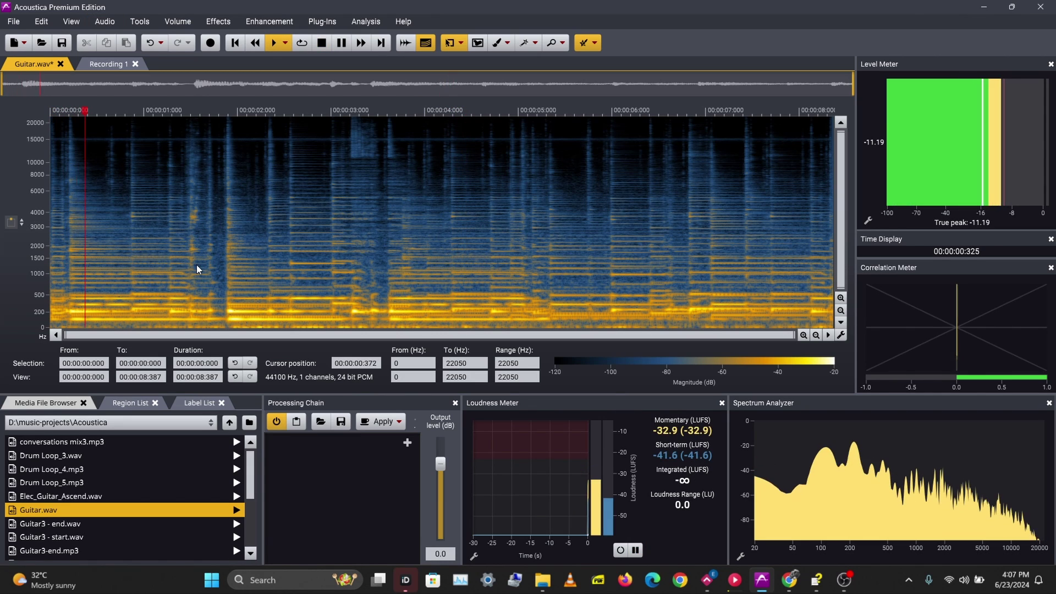
key(space)
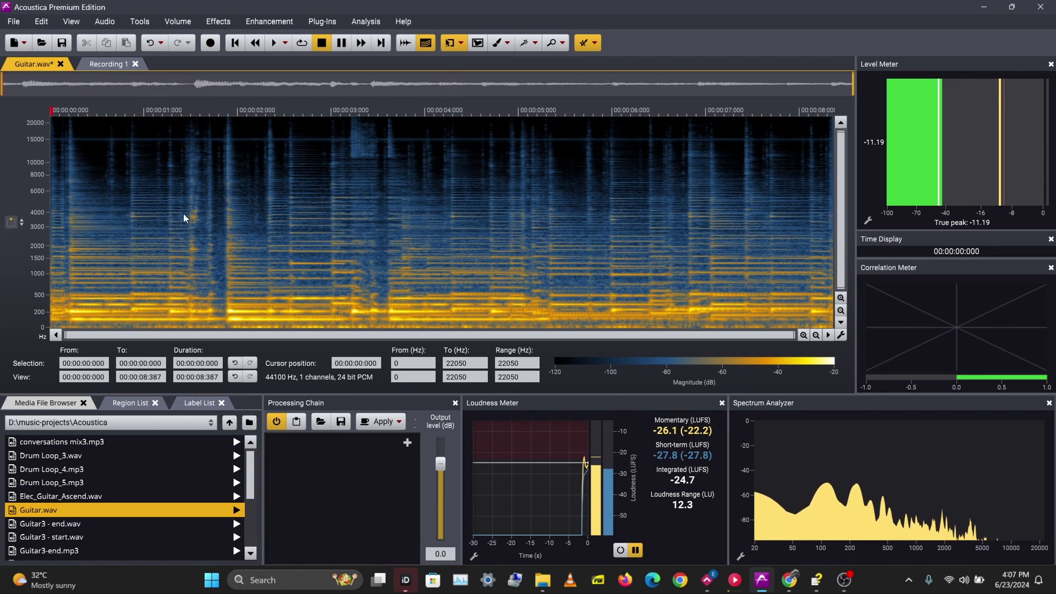
Box the slide noise near 1.4 s, set Retouch strength to 50%, then play and select the whole file
drag(178, 200, 241, 309)
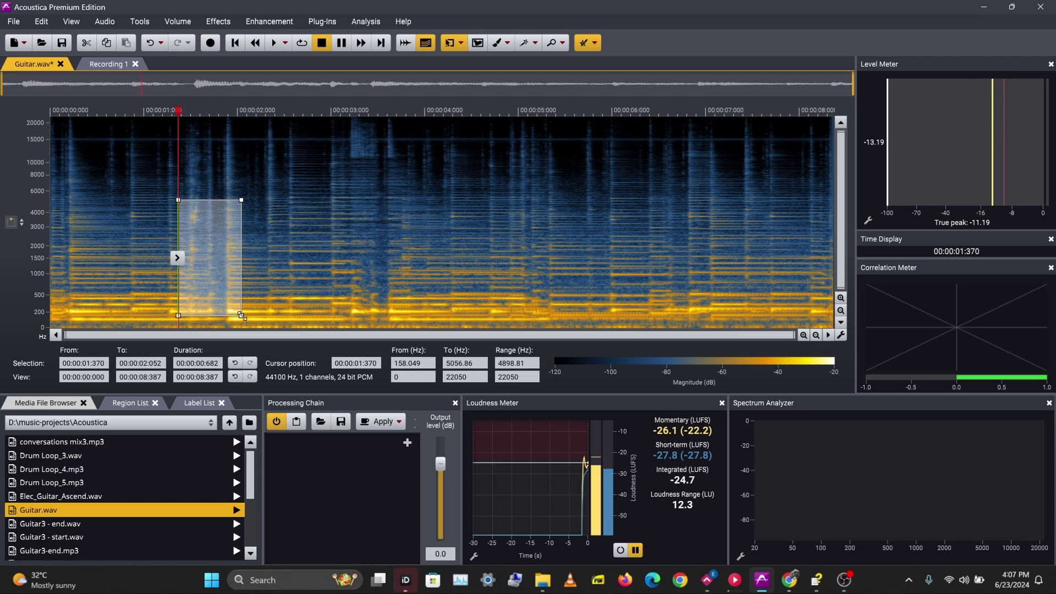
click(596, 43)
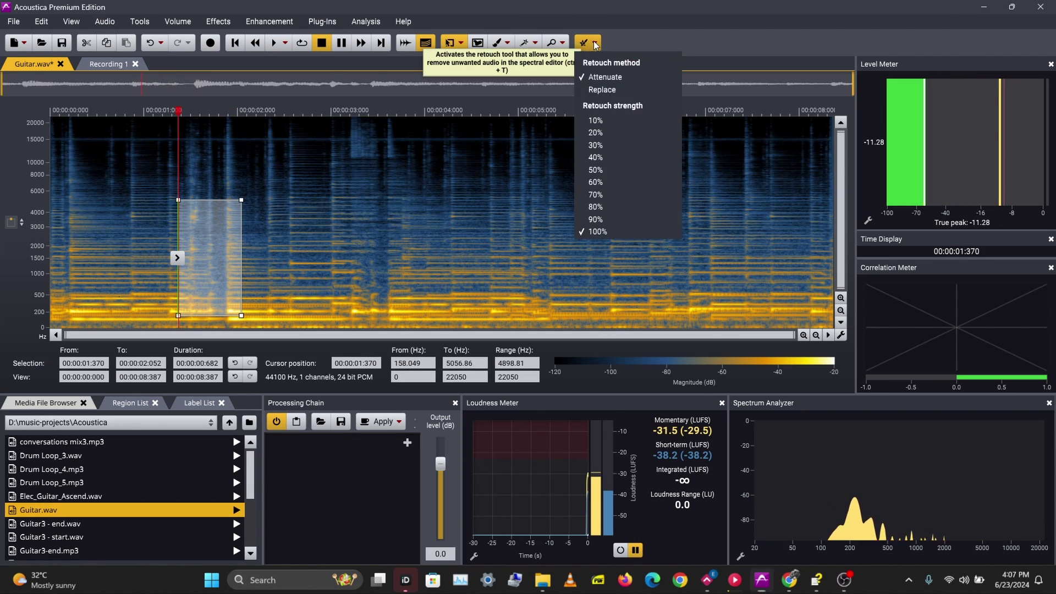
click(599, 175)
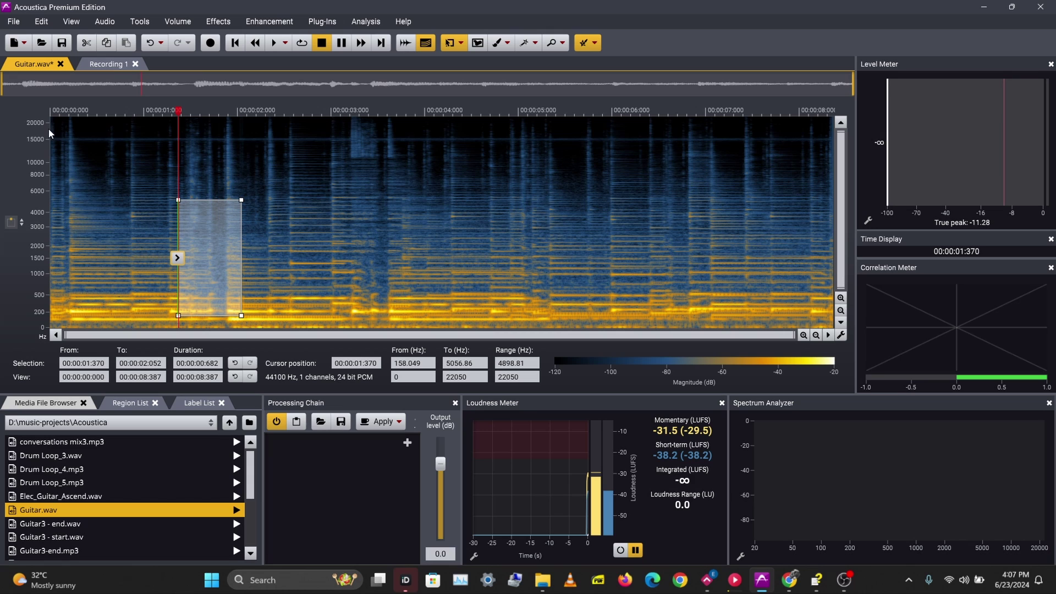
click(54, 109)
double_click(135, 183)
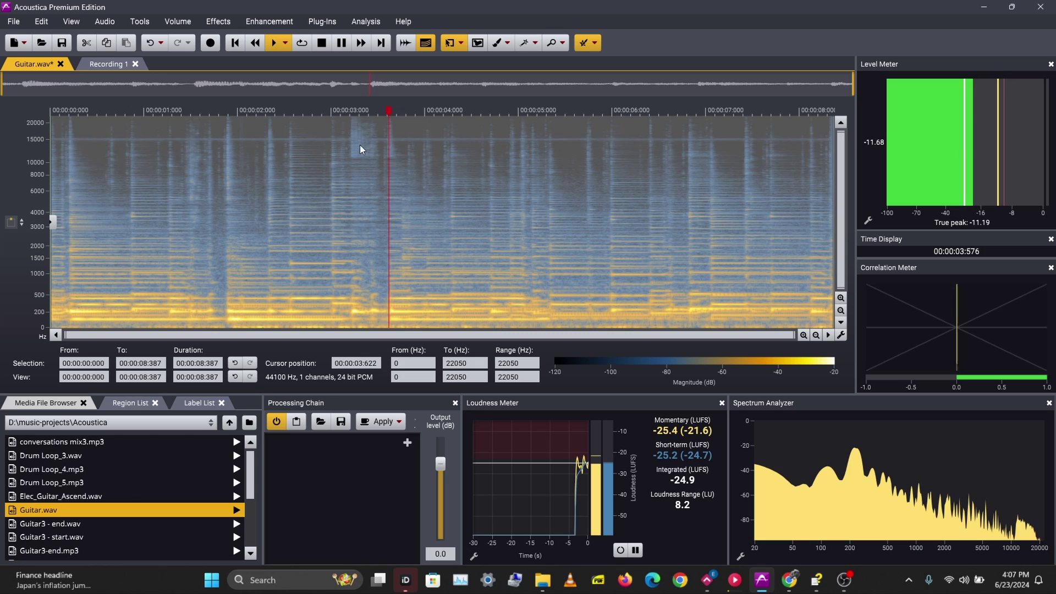
Play Guitar.wav from the beginning, stop it, and return to the spectrogram view
click(405, 45)
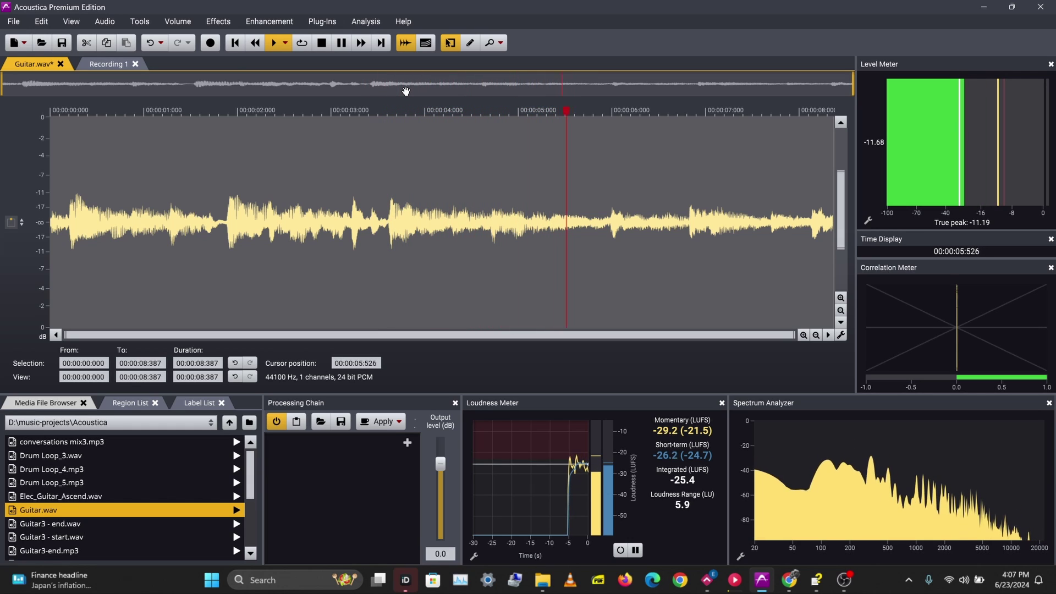
key(space)
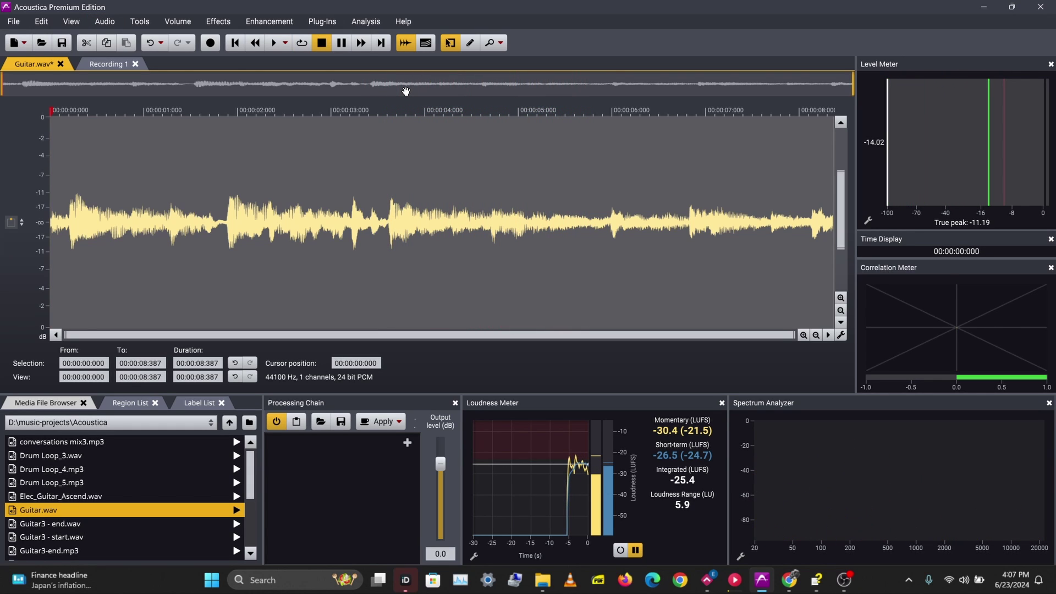
click(425, 45)
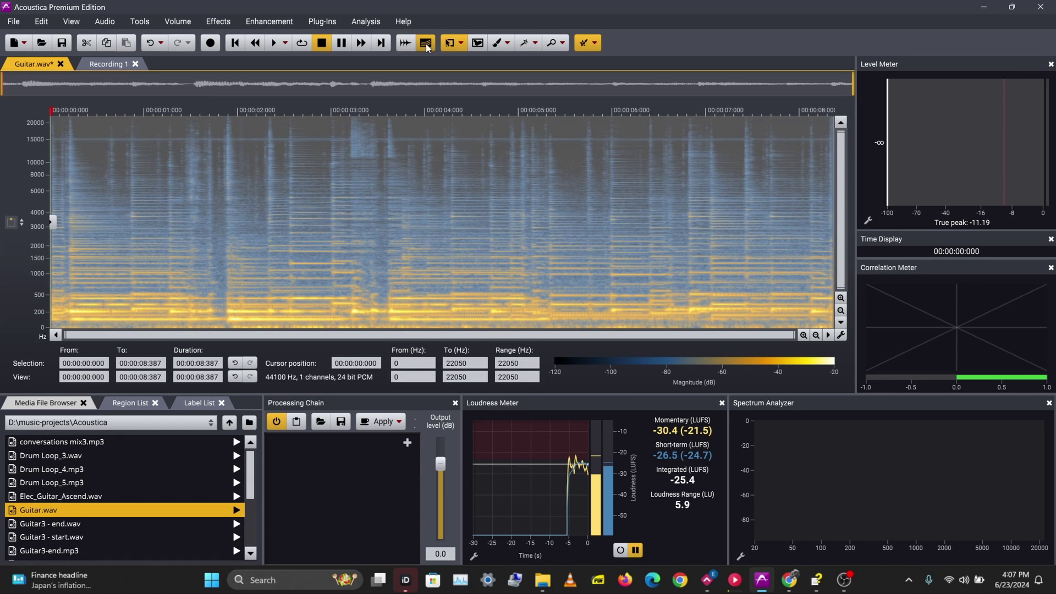